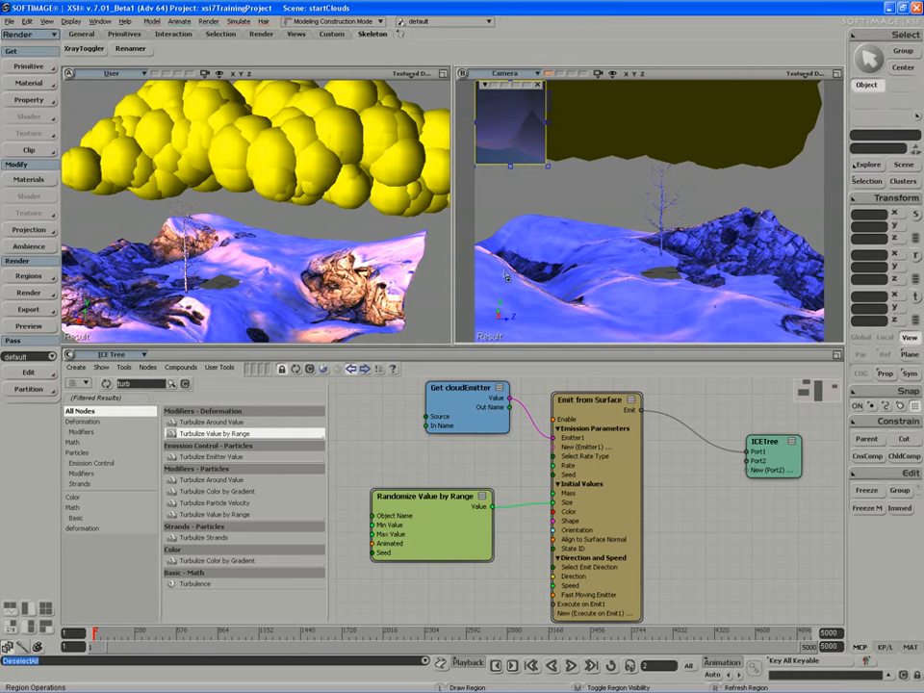
- Switch the ICE Tree view to the Render Tree and display its Particle shaders
left_click(100, 21)
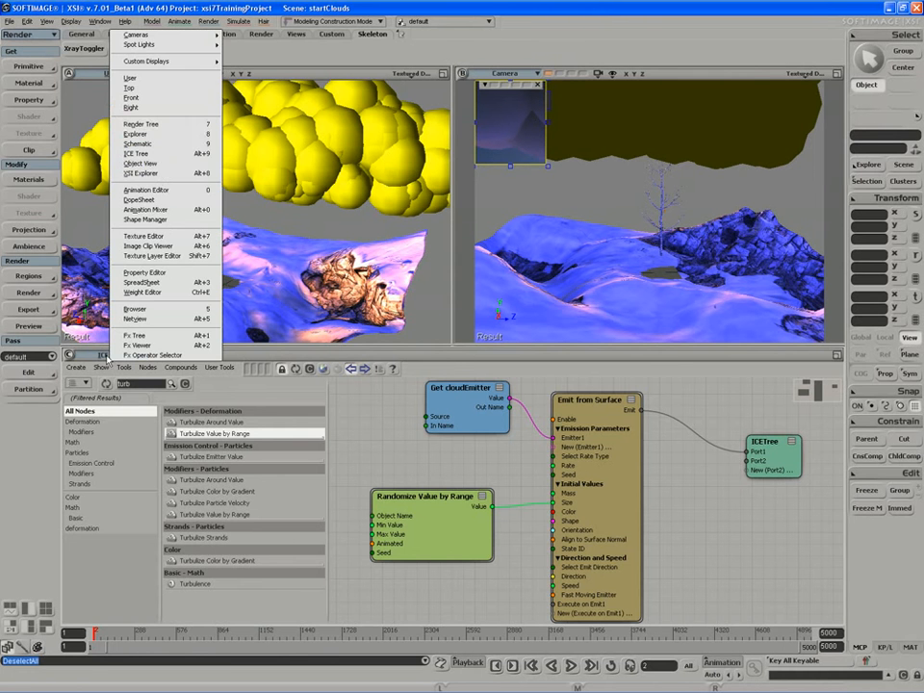
left_click(169, 122)
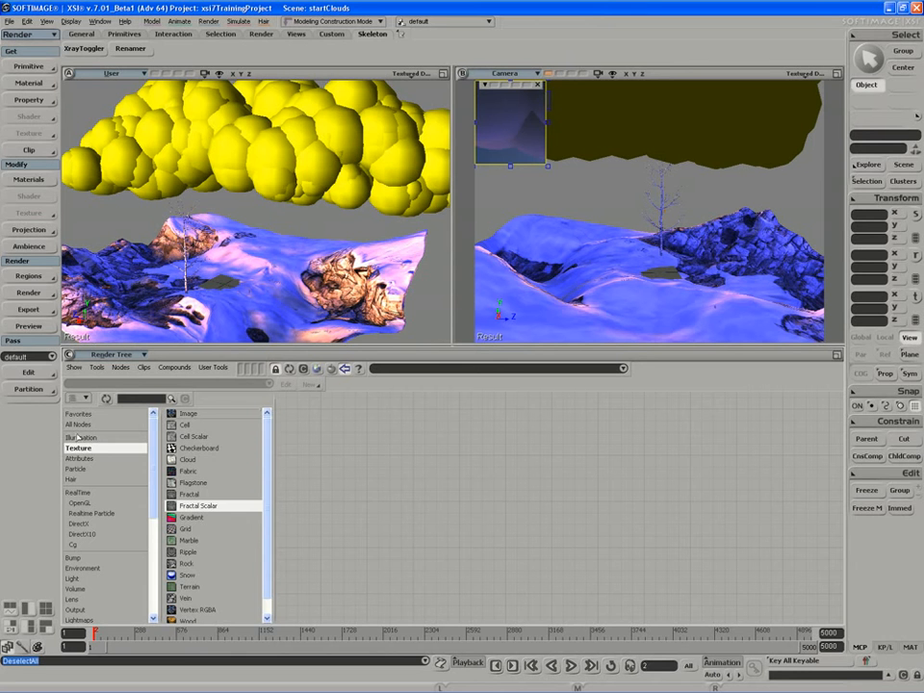
left_click(77, 469)
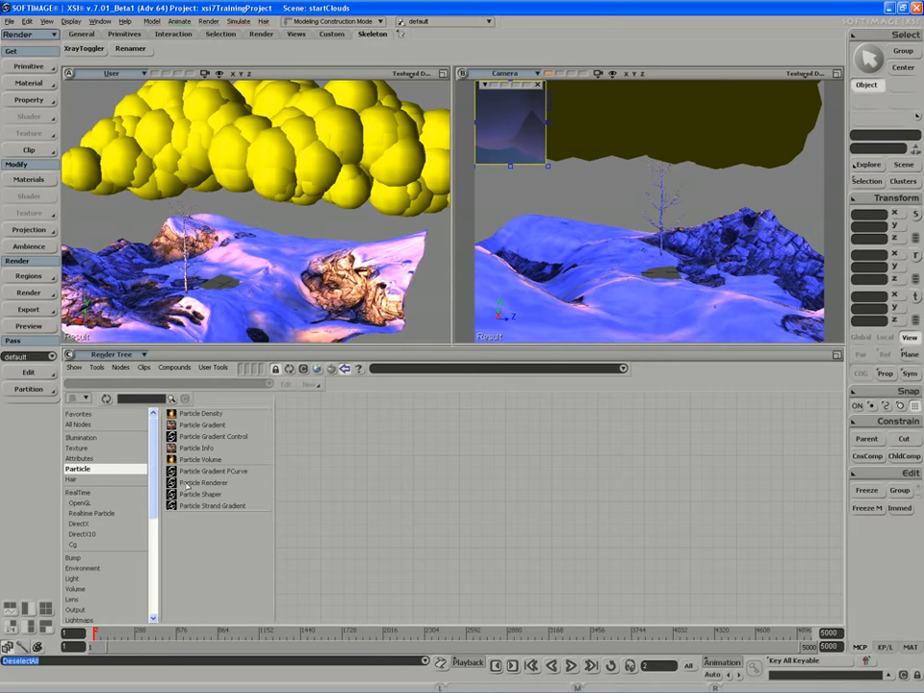
- Turn off the render region in the Camera view and return to object selection
key("q")
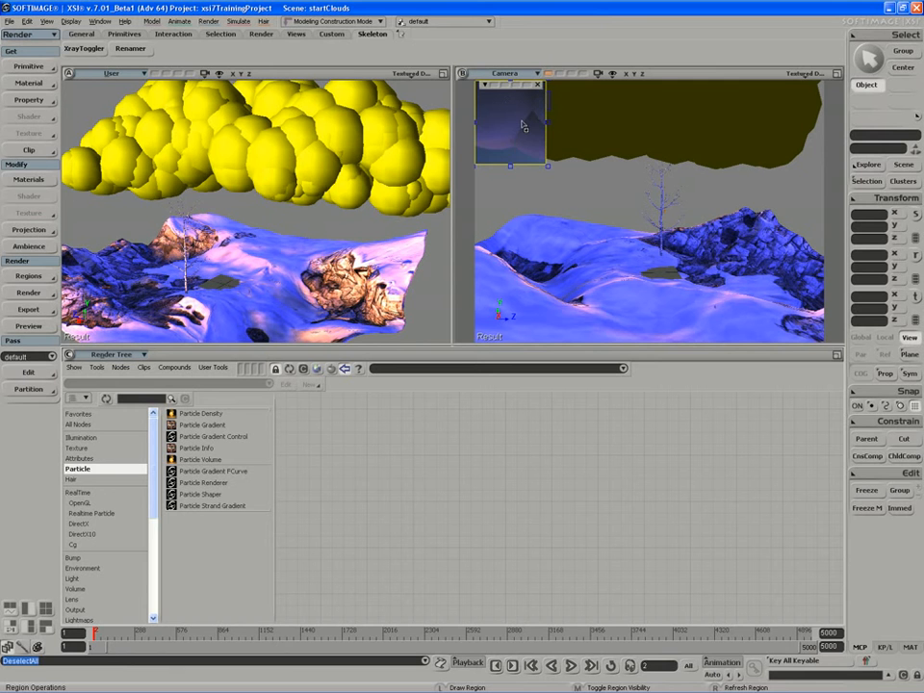
key("space")
key("q")
middle_click(525, 196)
key("space")
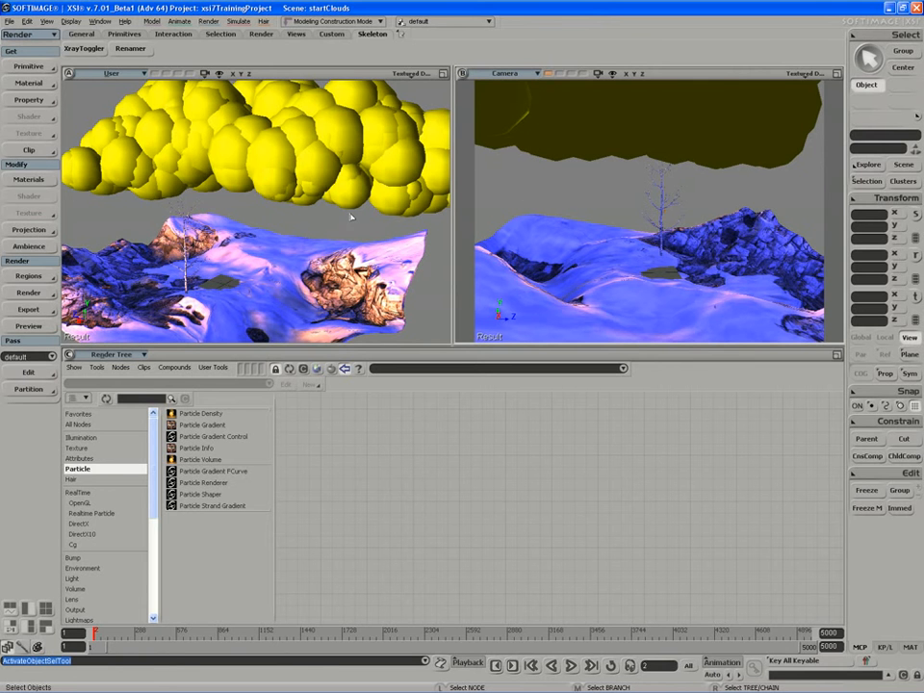
- Select cloudPointCloud, open the Material Manager and check which objects use Scene_Material
left_click(292, 172)
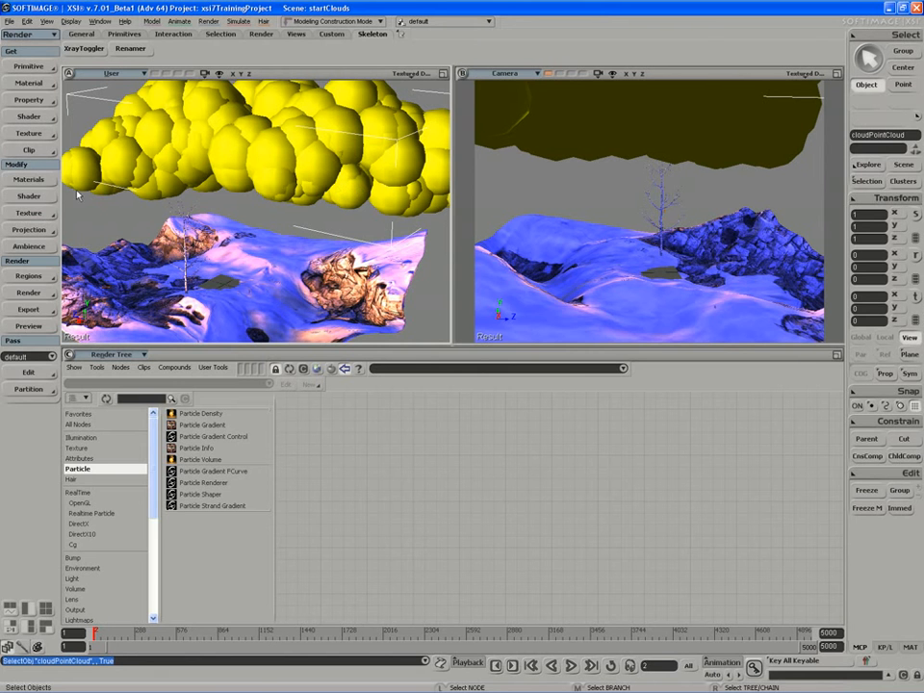
left_click(28, 179)
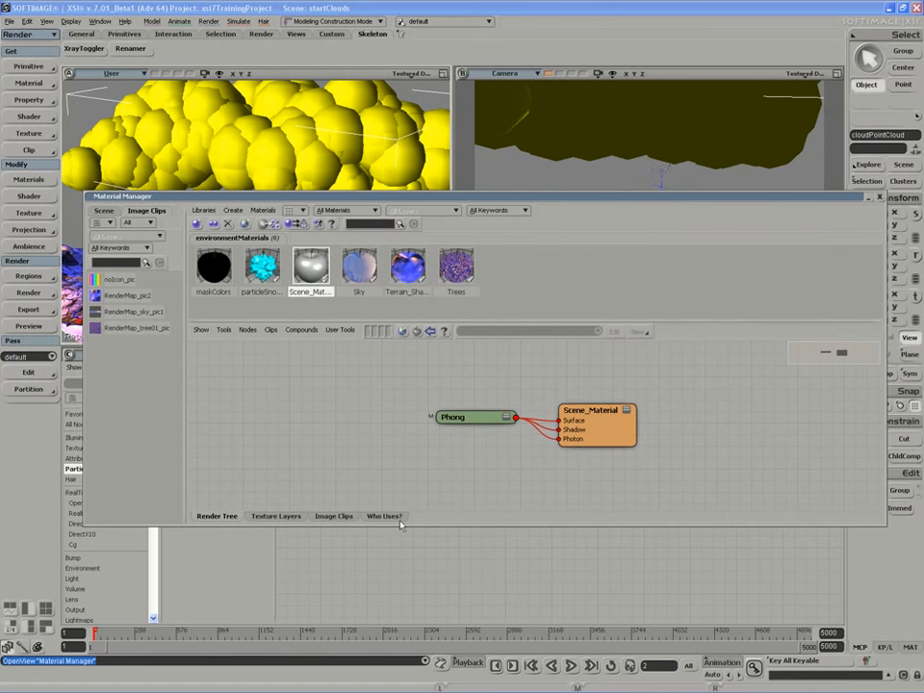
left_click(384, 515)
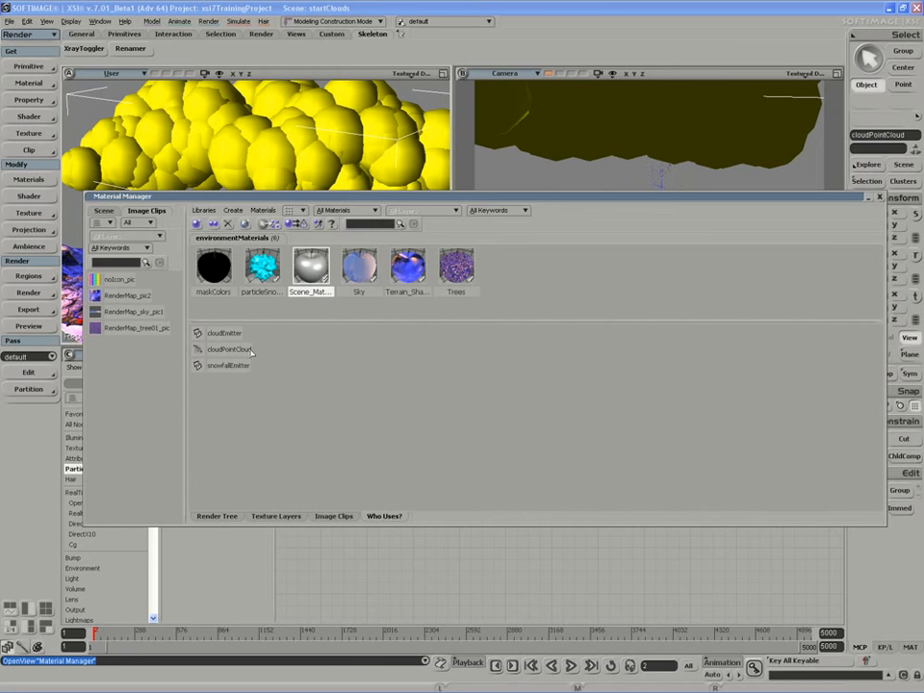
left_click(224, 517)
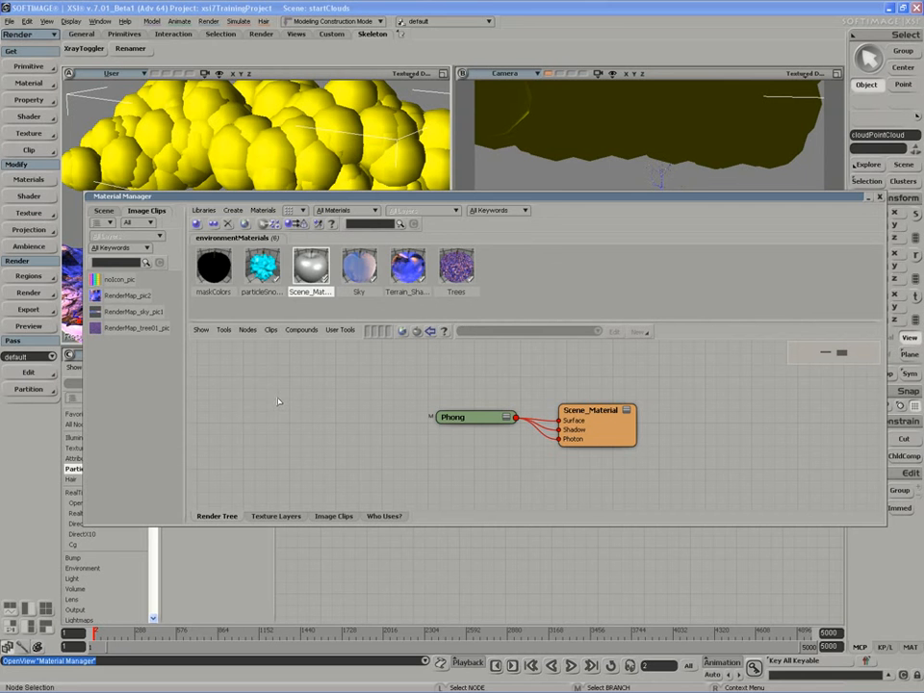
- Create a new Lambert material in the environmentMaterials library and rename it cloudMat
left_click(232, 210)
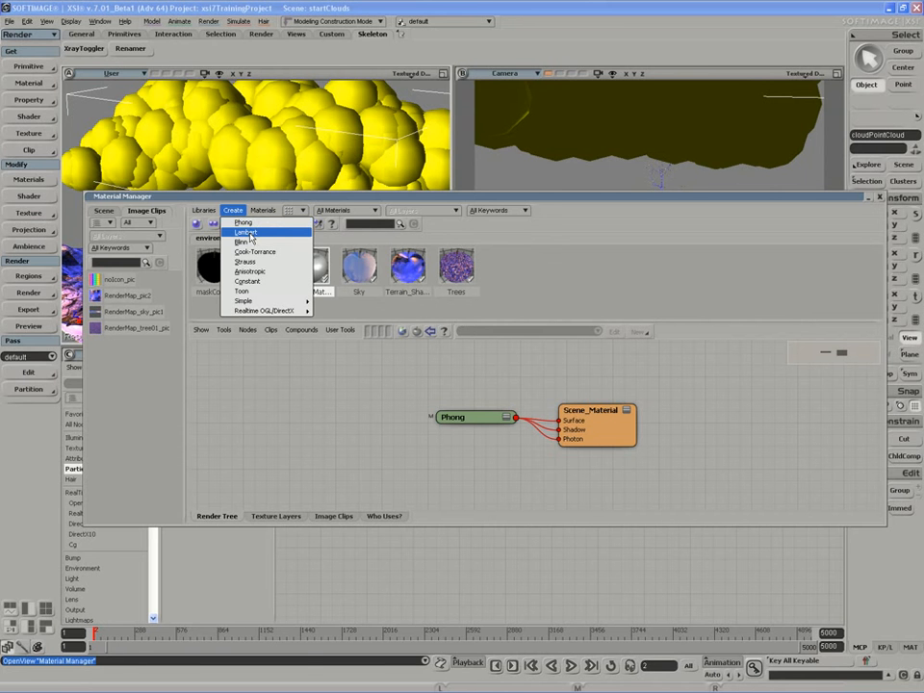
left_click(249, 234)
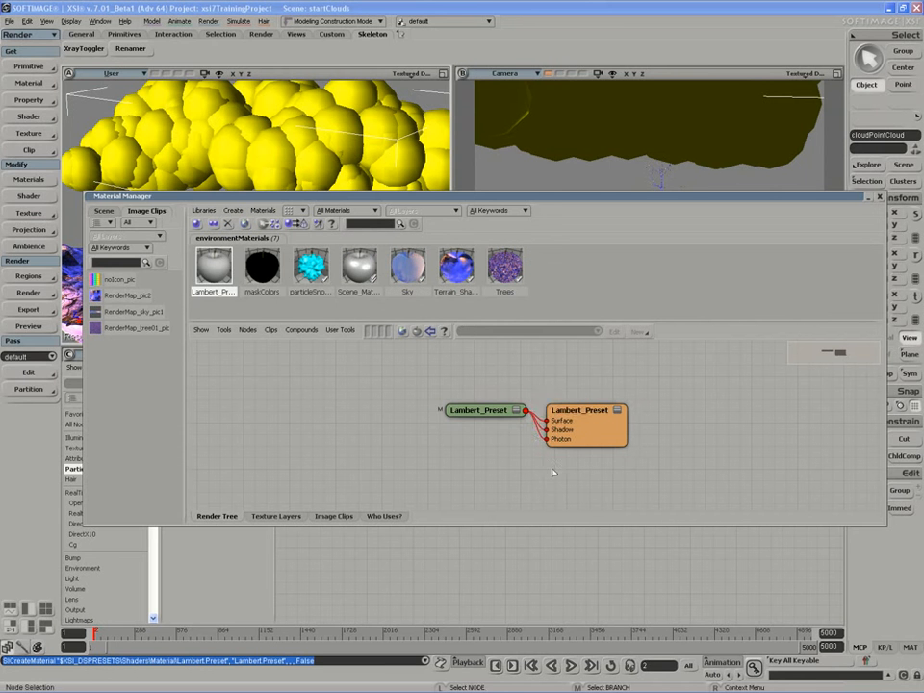
left_click_drag(577, 432, 600, 431)
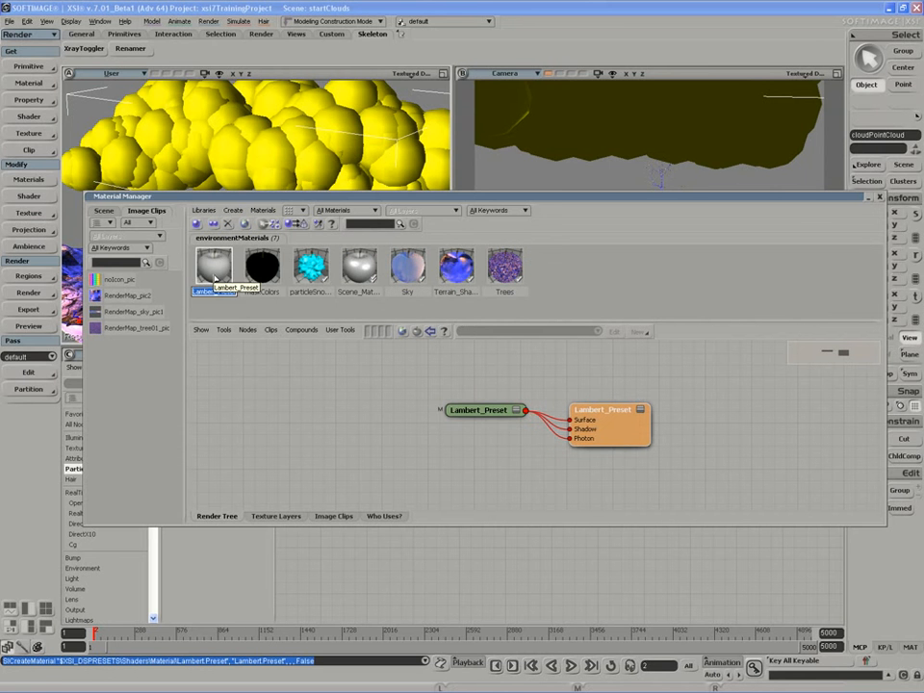
type("cloudMat")
key("Return")
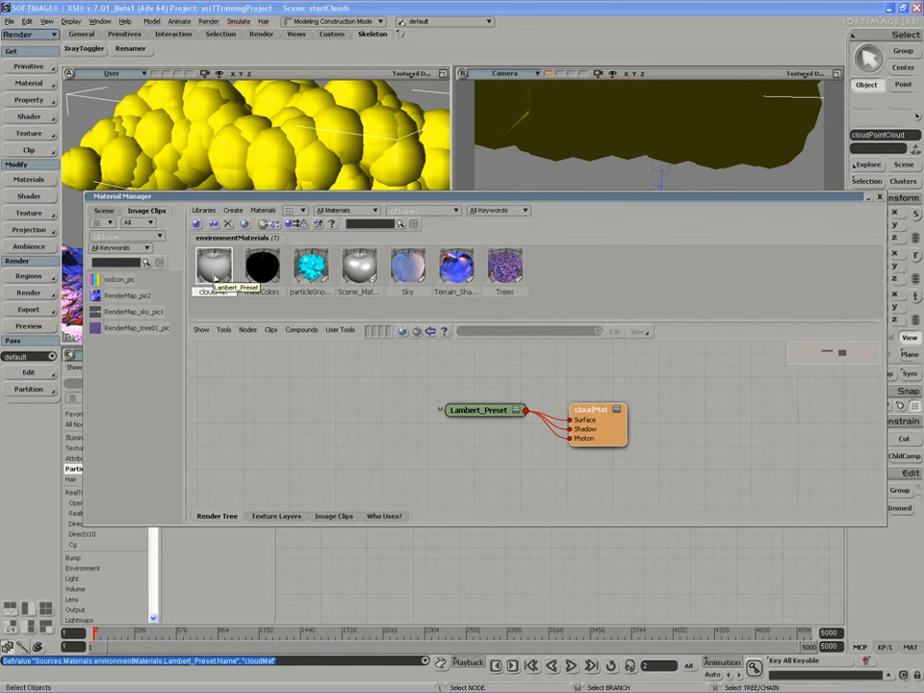
- Assign cloudMat to the selected point cloud and check which objects use the material
left_click_drag(163, 196, 197, 250)
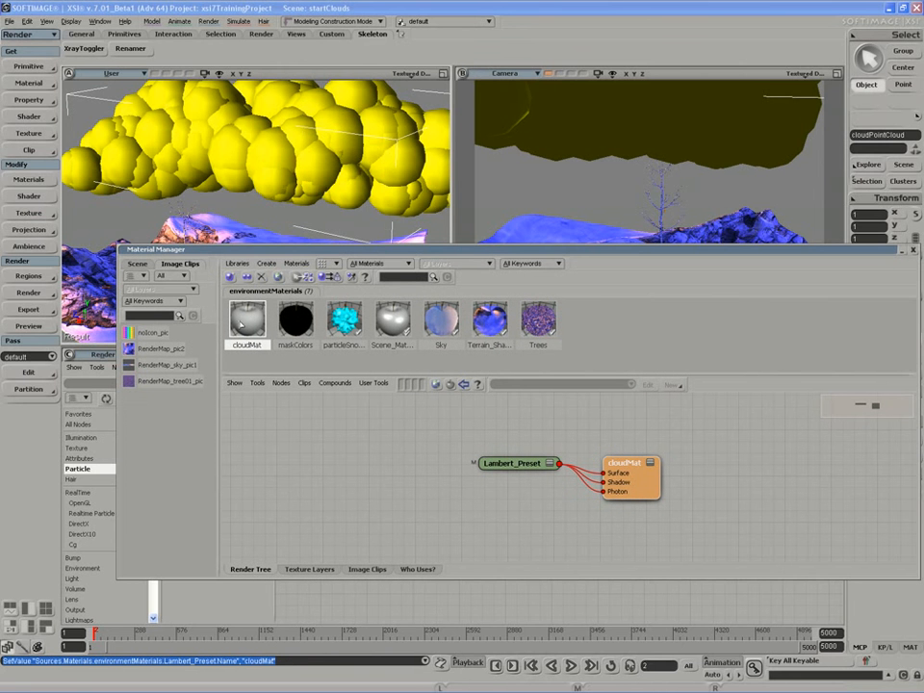
right_click(242, 328)
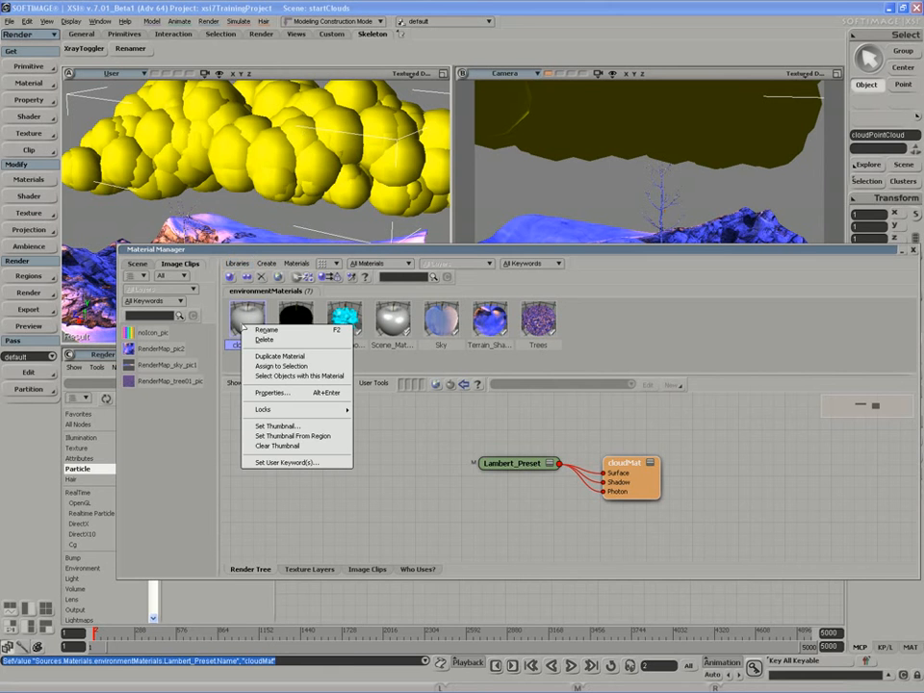
left_click(286, 367)
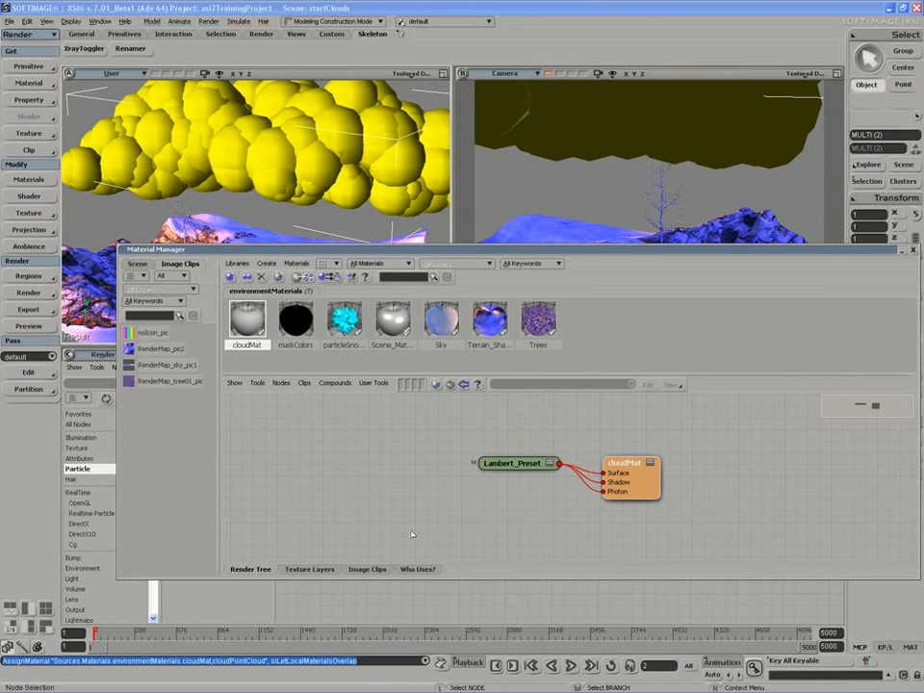
left_click(417, 568)
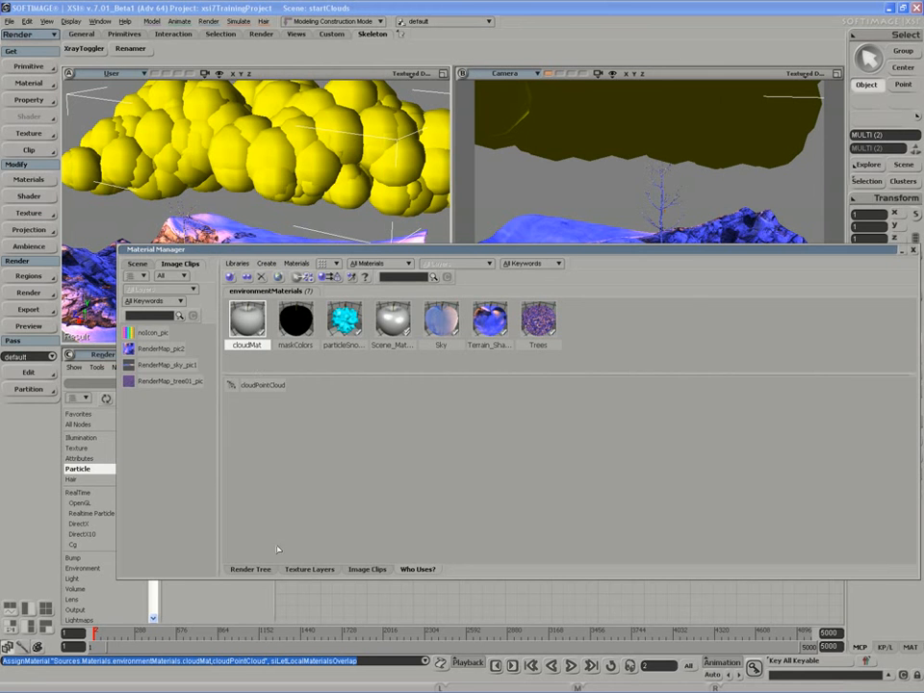
left_click(259, 569)
- Show the shader list in the Material Manager's render tree and delete the Lambert_Preset shader from cloudMat
left_click_drag(455, 249, 408, 161)
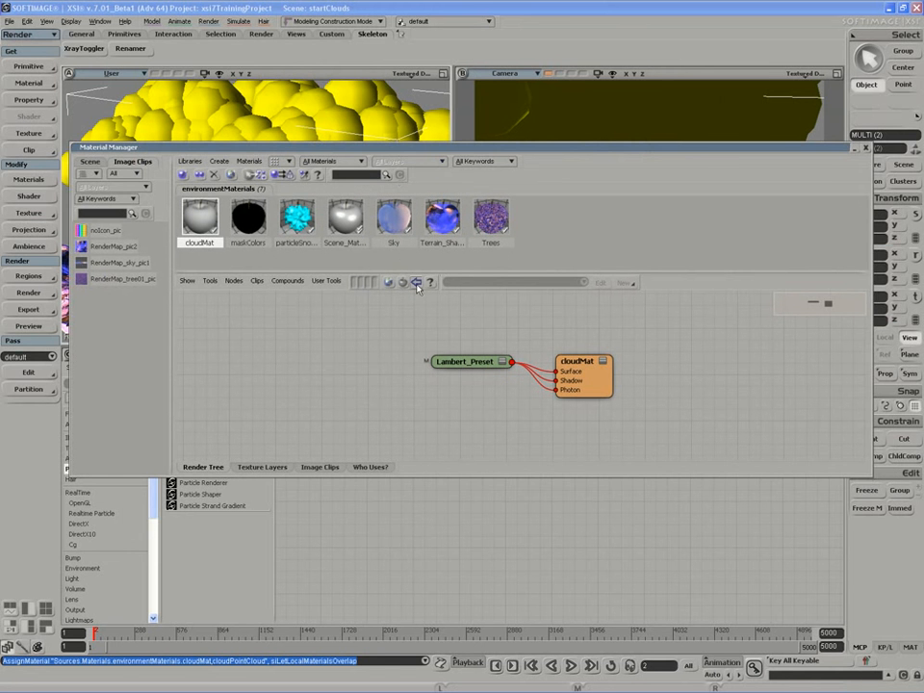
left_click(415, 282)
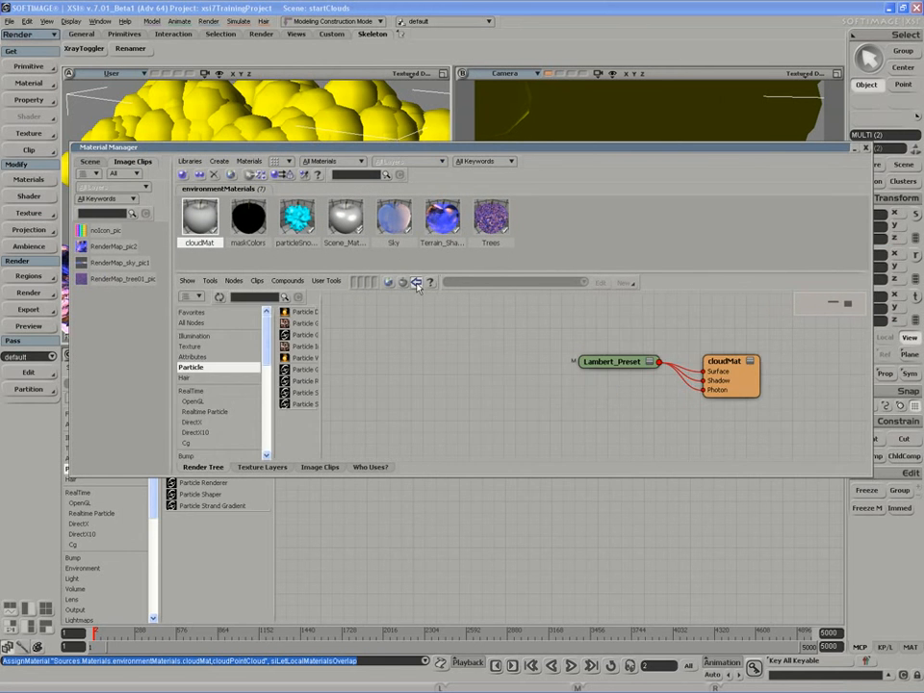
left_click_drag(321, 369, 412, 377)
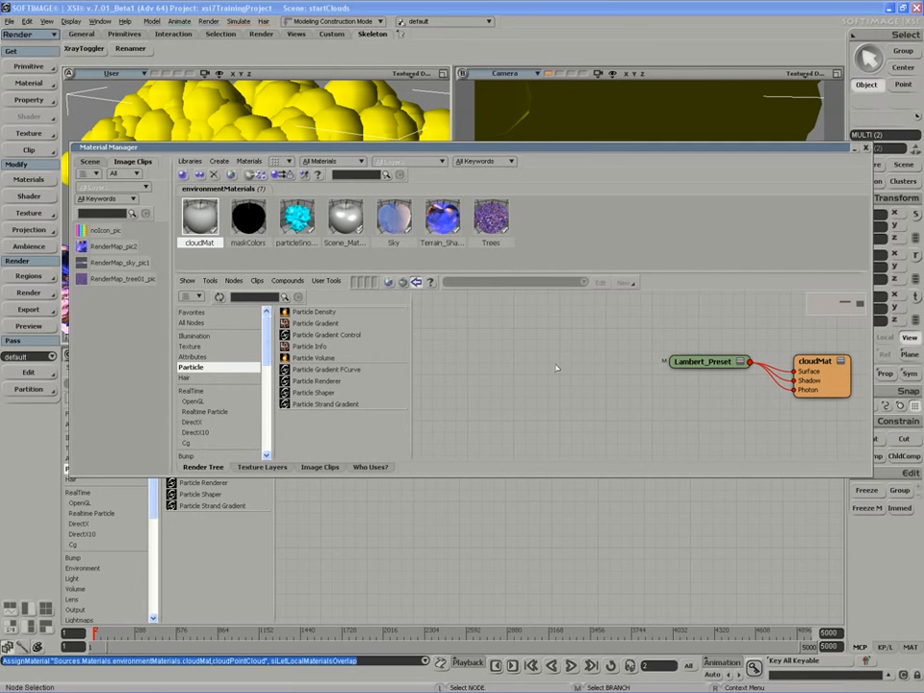
middle_click_drag(705, 406, 615, 372)
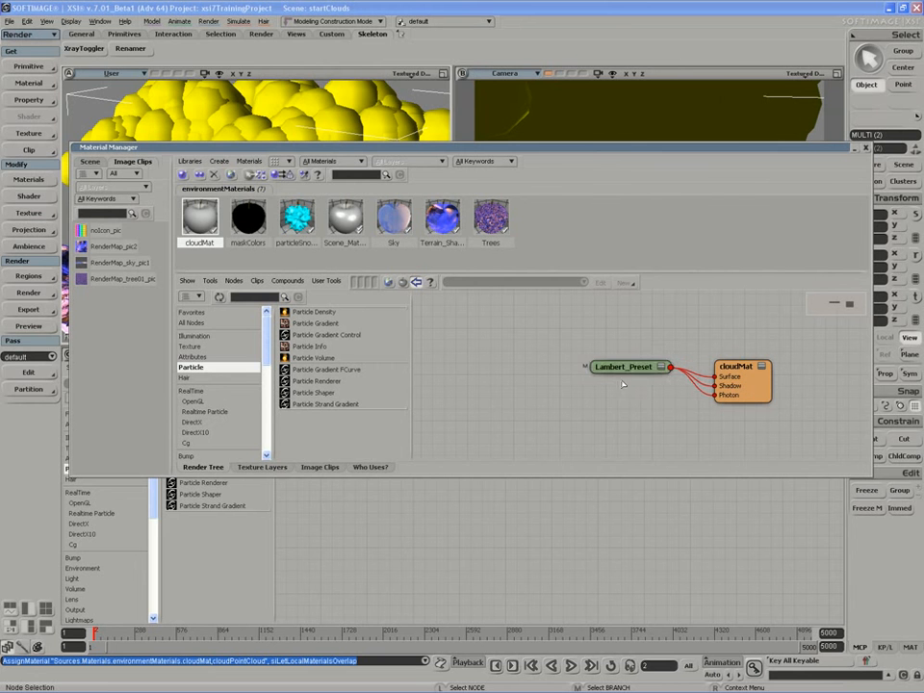
key("Delete")
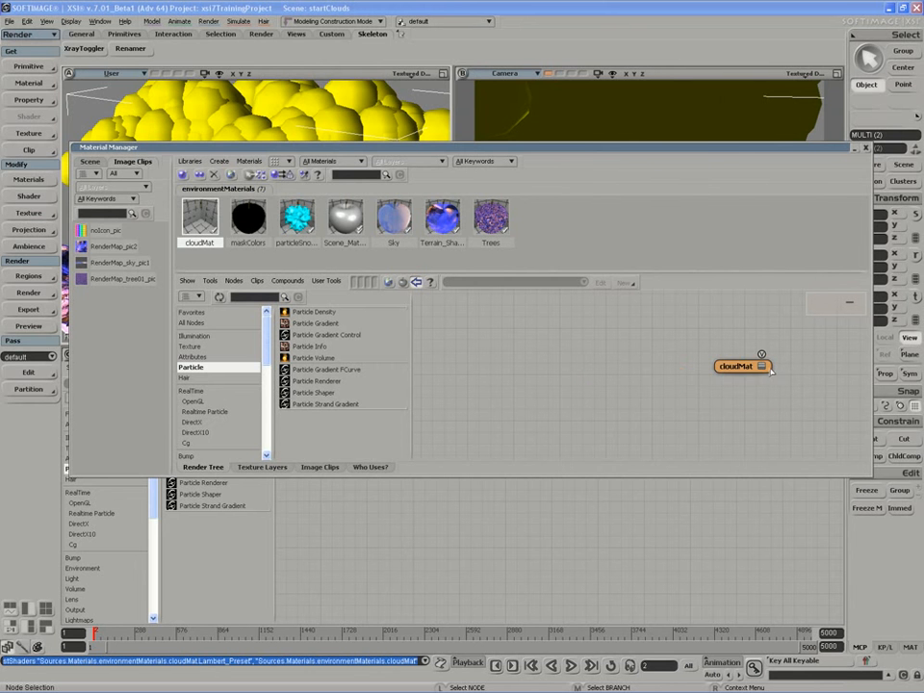
- Expand the cloudMat node's input ports and add a Particle Renderer node to its render tree
left_click(761, 367)
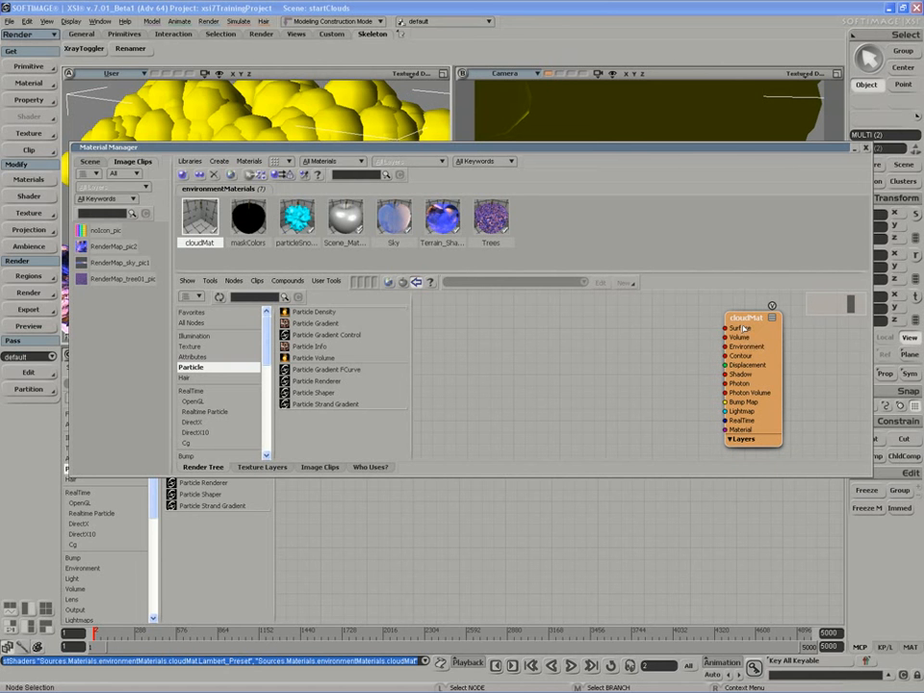
left_click_drag(294, 382, 521, 408)
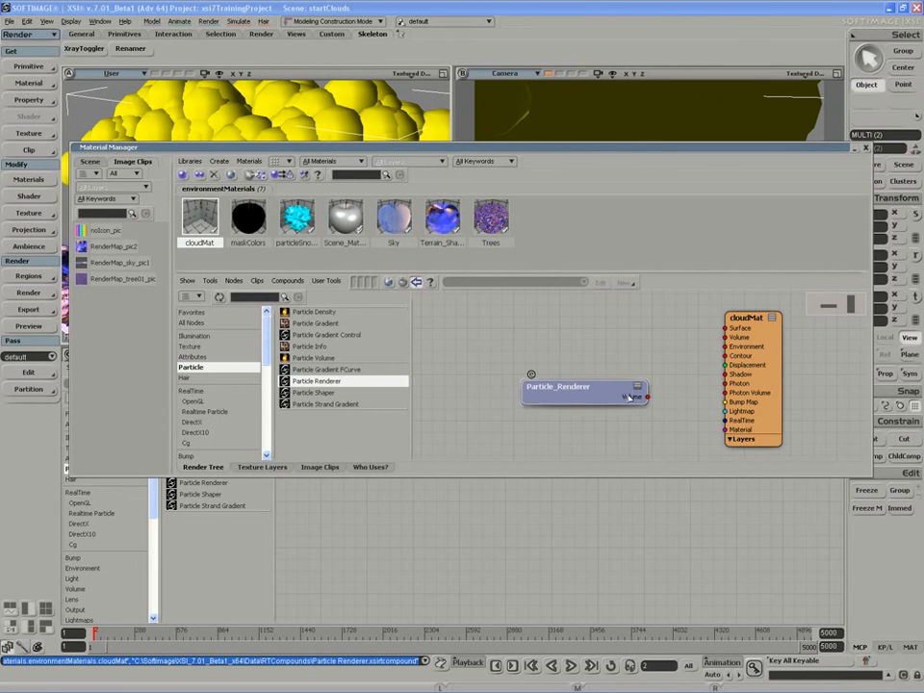
left_click_drag(426, 148, 421, 242)
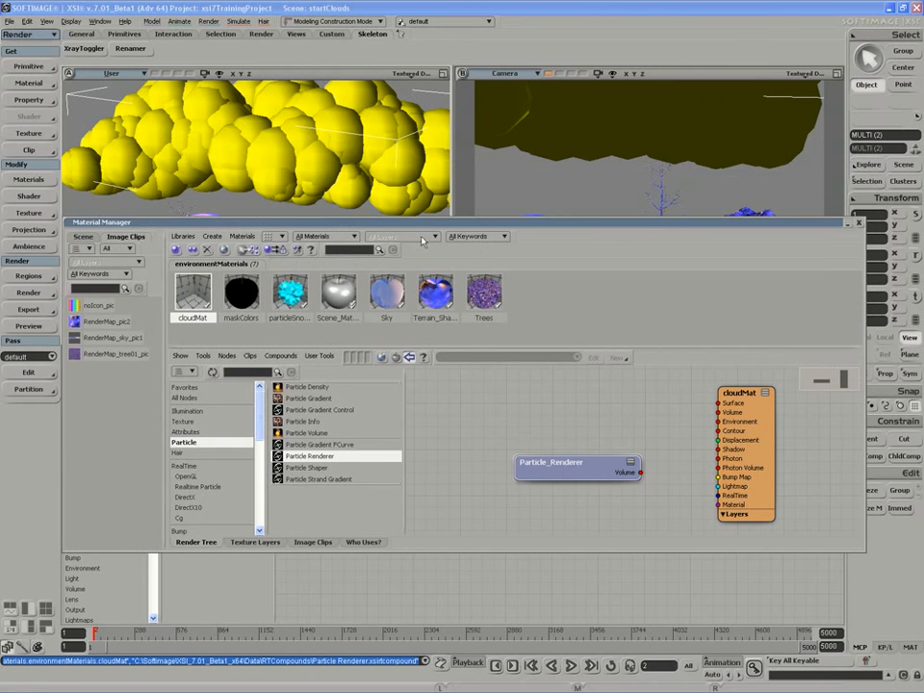
- Review the Particle Renderer's density, particle color, volume color and volume rendering settings, including the falloff type and detail options
double_click(537, 462)
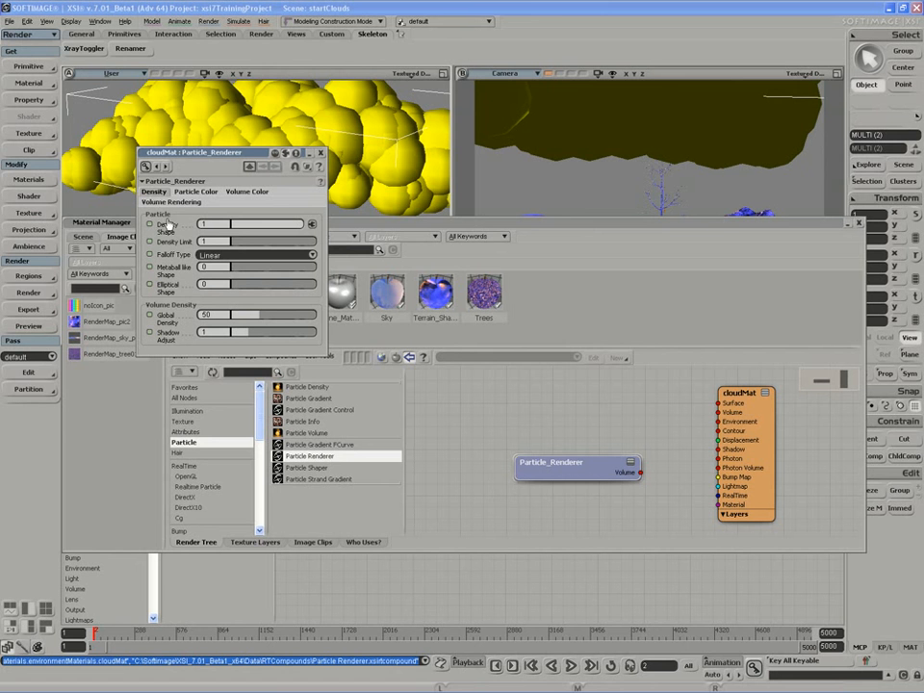
left_click(214, 255)
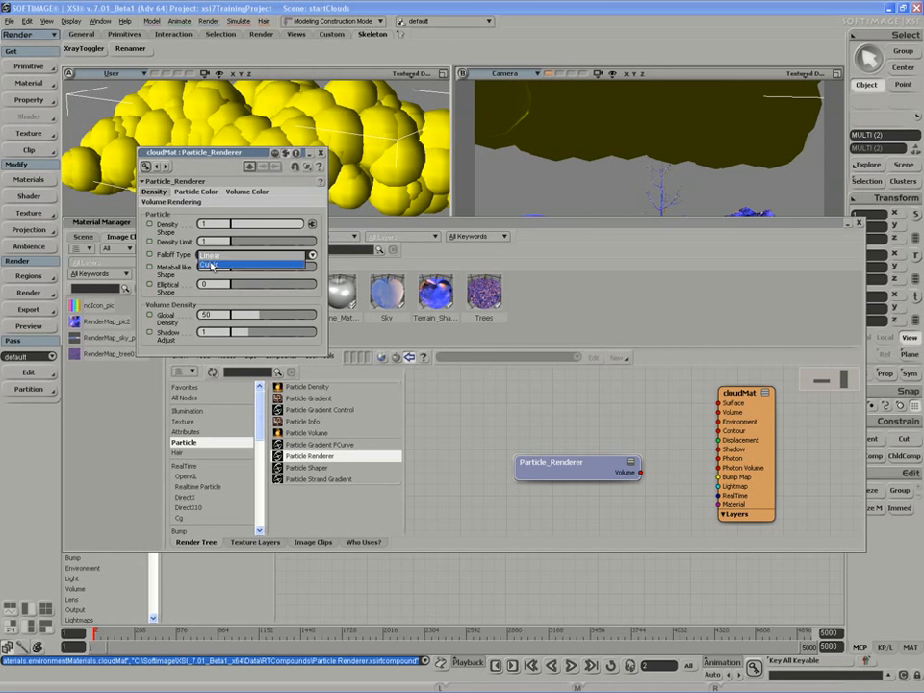
left_click(212, 256)
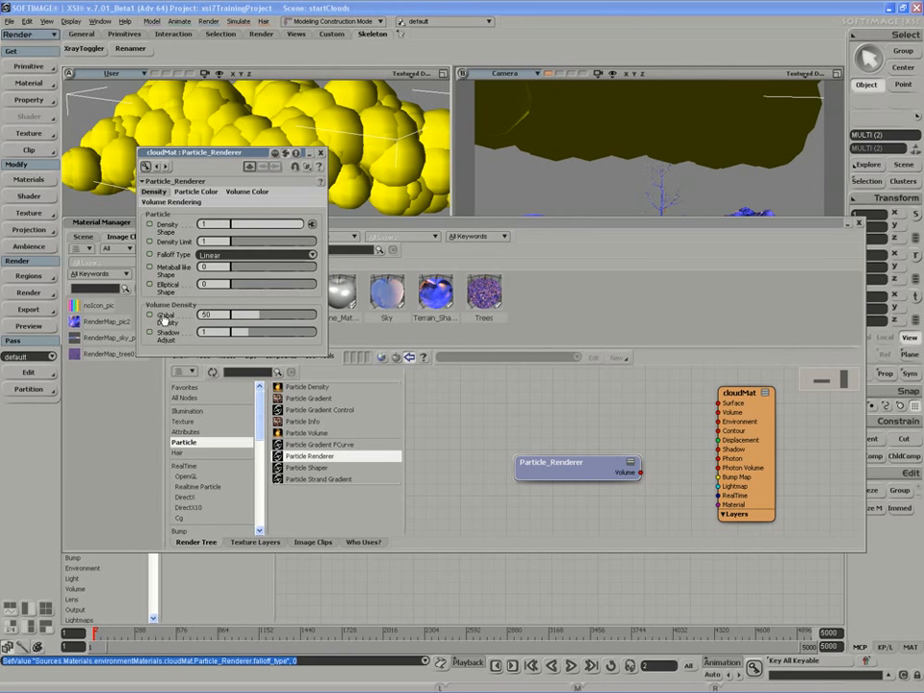
left_click(198, 192)
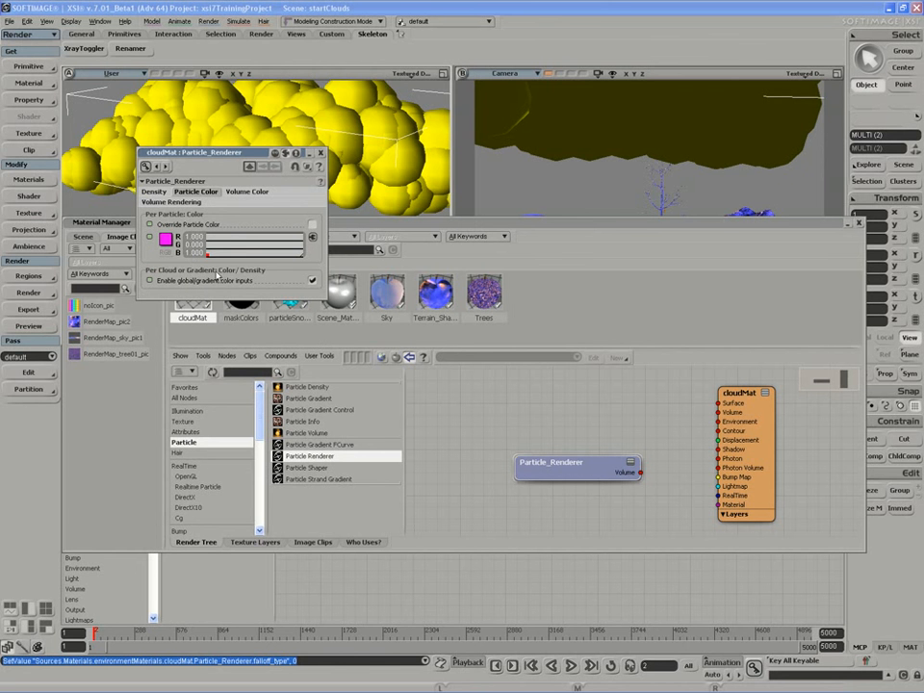
left_click(247, 191)
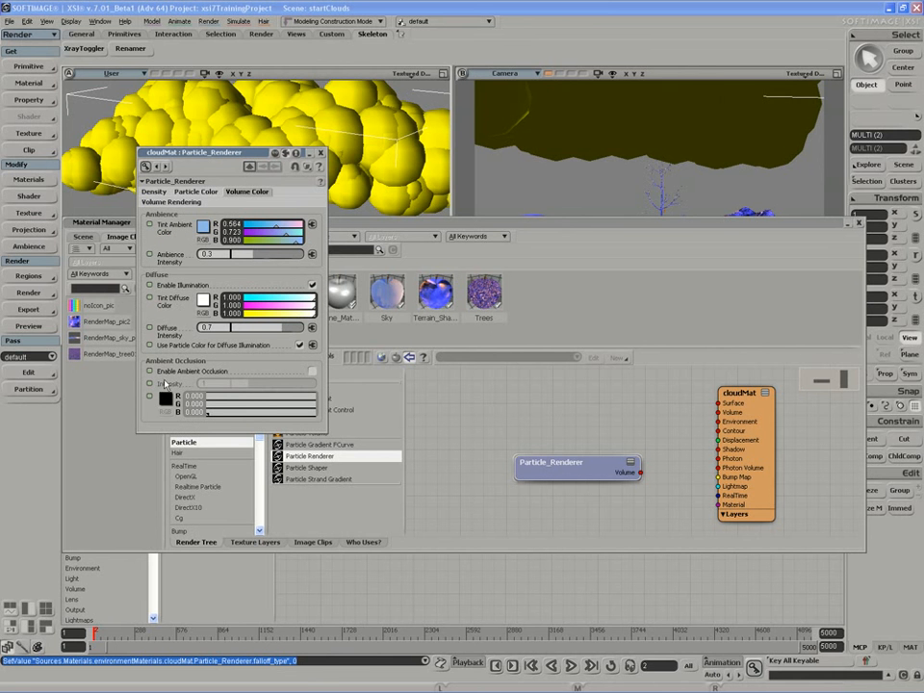
left_click(171, 202)
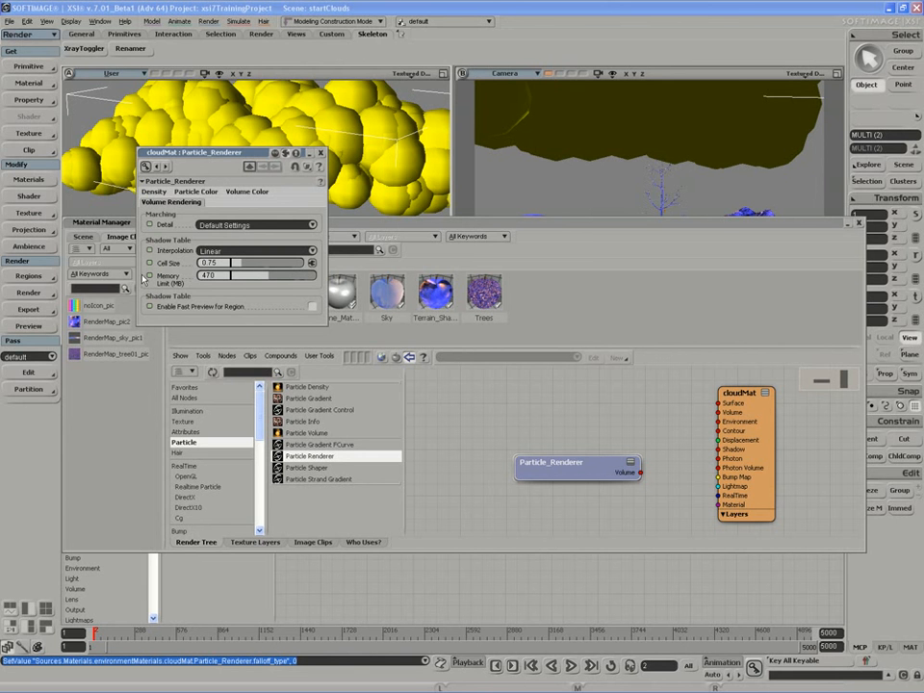
left_click(227, 225)
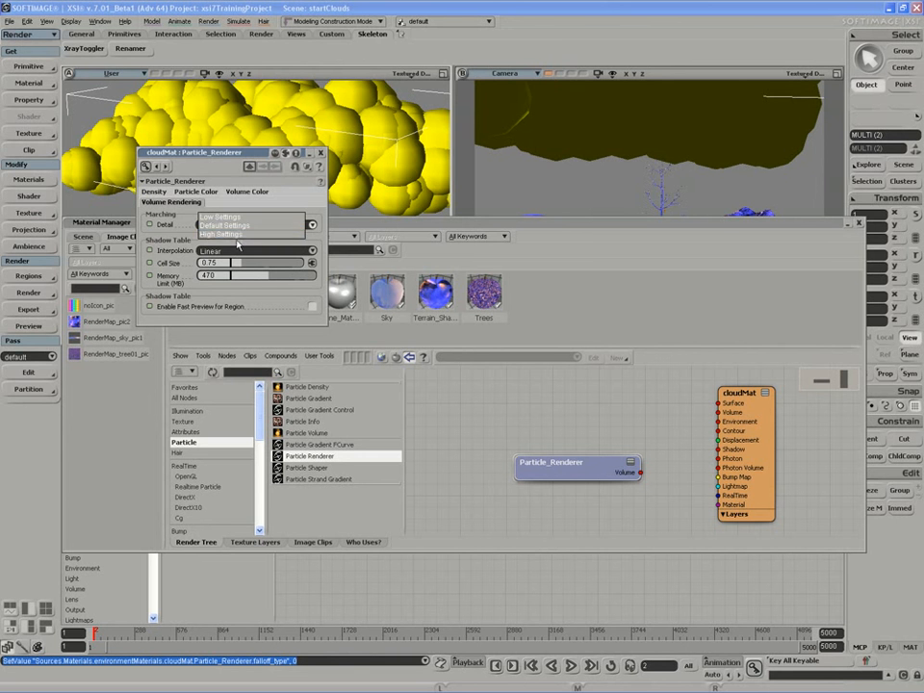
left_click(236, 226)
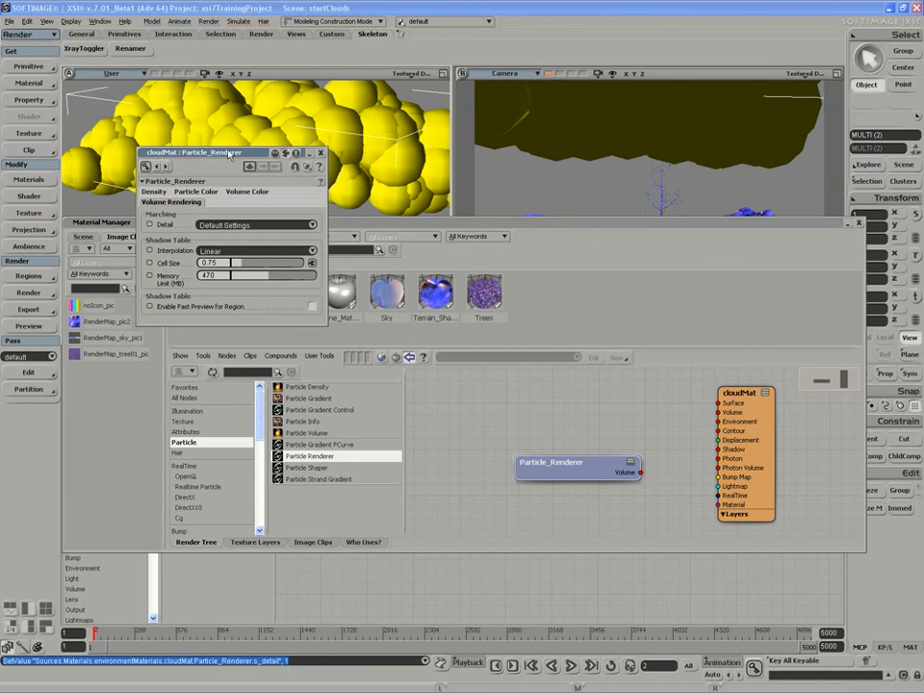
left_click_drag(237, 157, 226, 213)
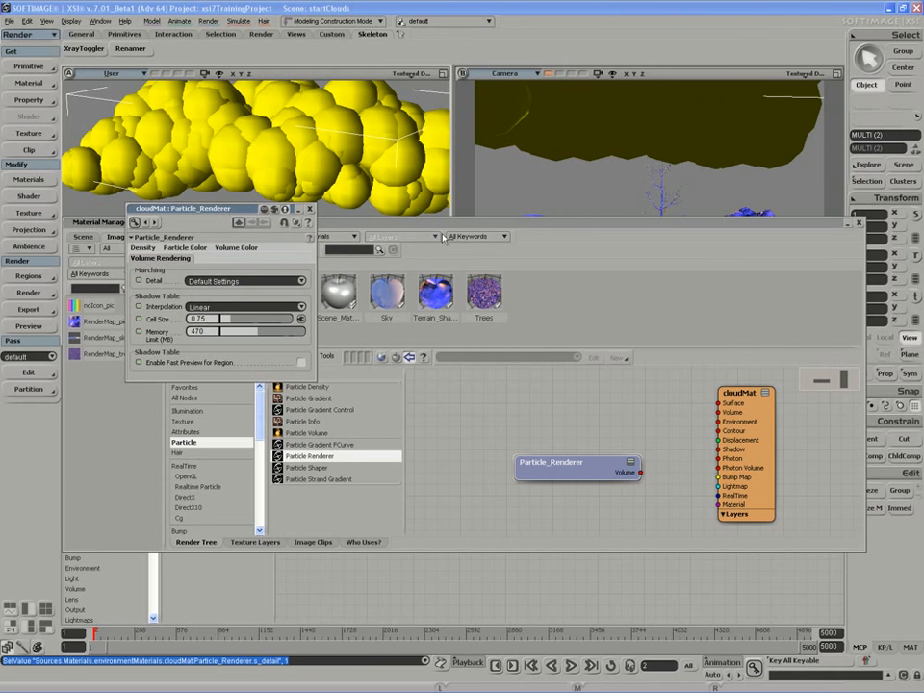
- Connect the Particle_Renderer node's Volume output to cloudMat's Volume input
left_click_drag(438, 226, 422, 311)
left_click_drag(630, 540, 698, 495)
left_click_drag(575, 546, 595, 539)
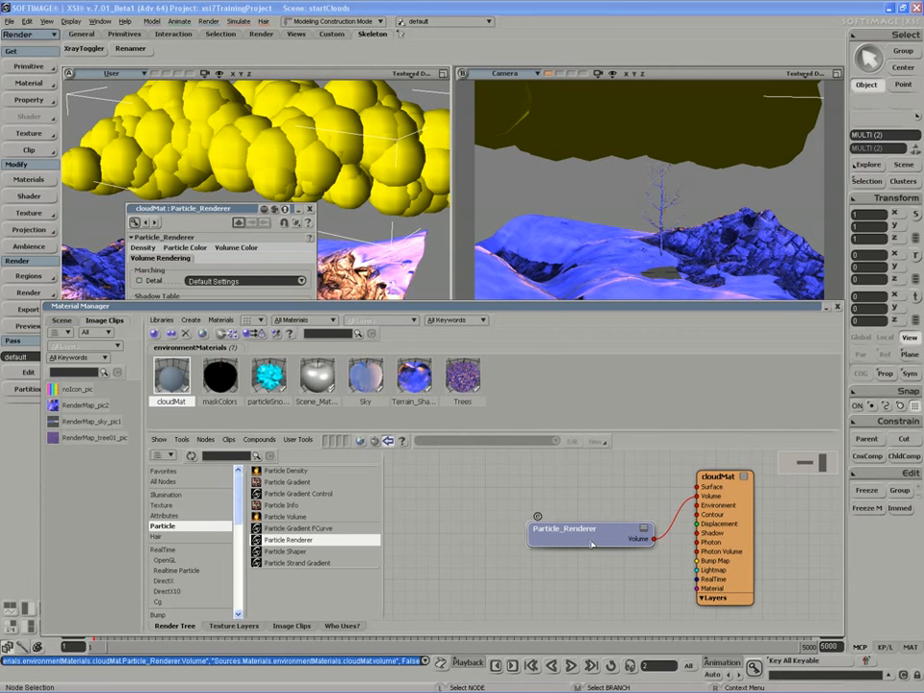
- Draw a render region over part of the clouds in the Camera view
left_click_drag(438, 311, 433, 366)
key("q")
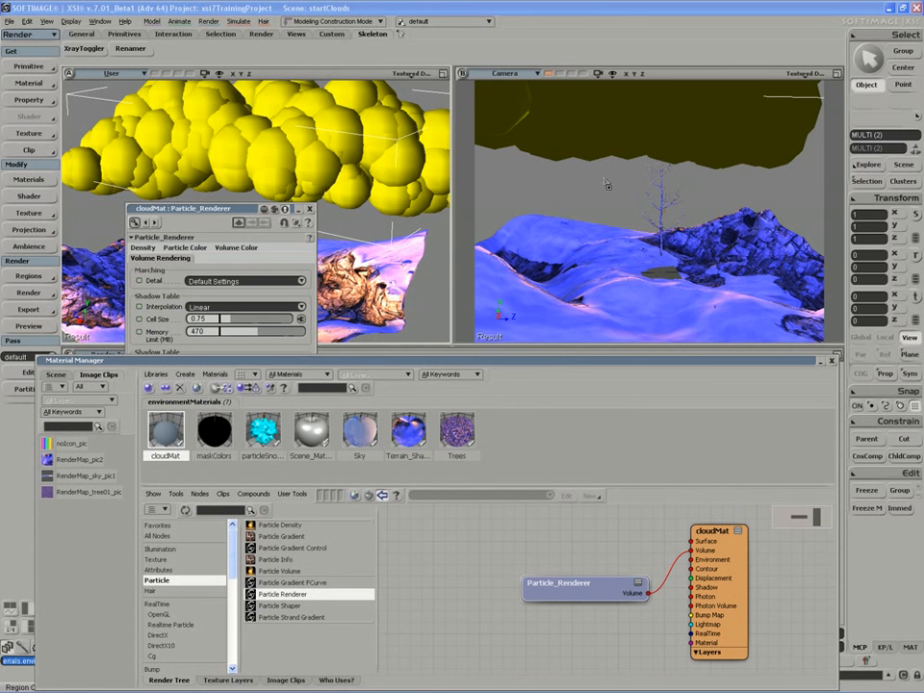
left_click_drag(621, 172, 476, 81)
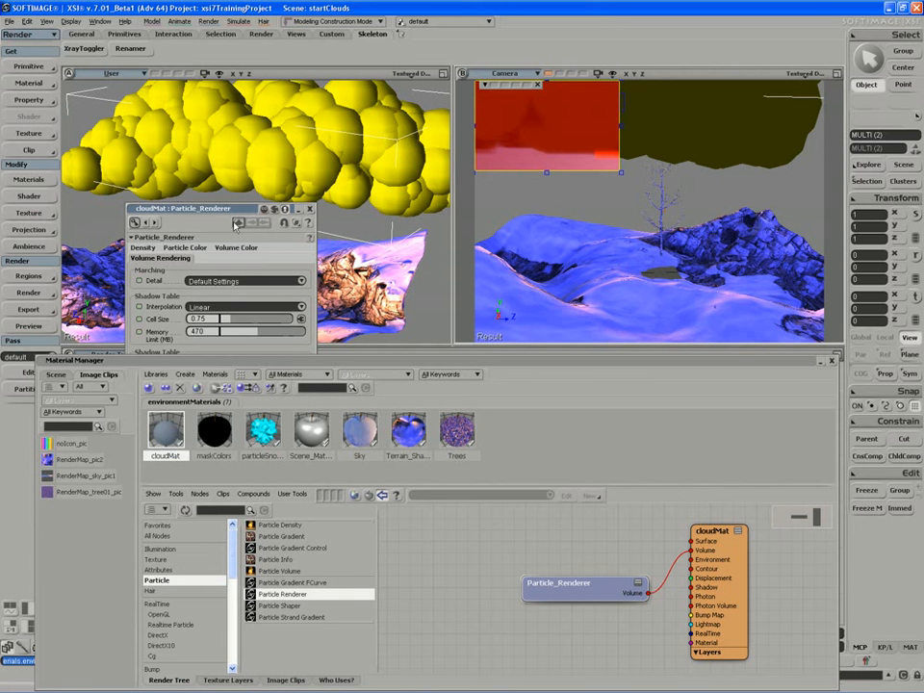
- Set the Particle Renderer's shadow table Cell Size to 3
left_click_drag(224, 207, 199, 136)
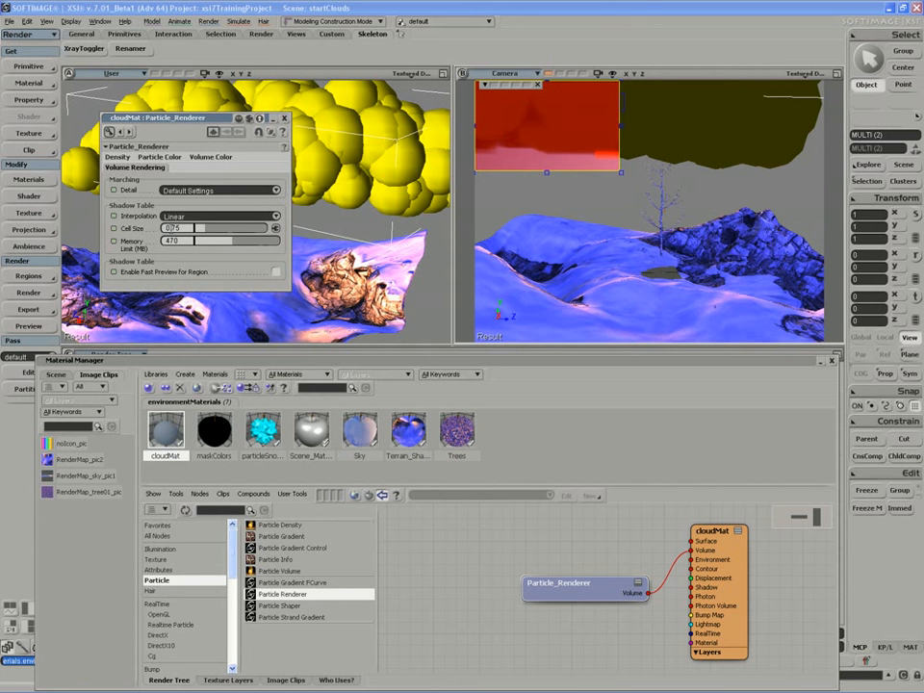
double_click(182, 228)
type("3")
key("Return")
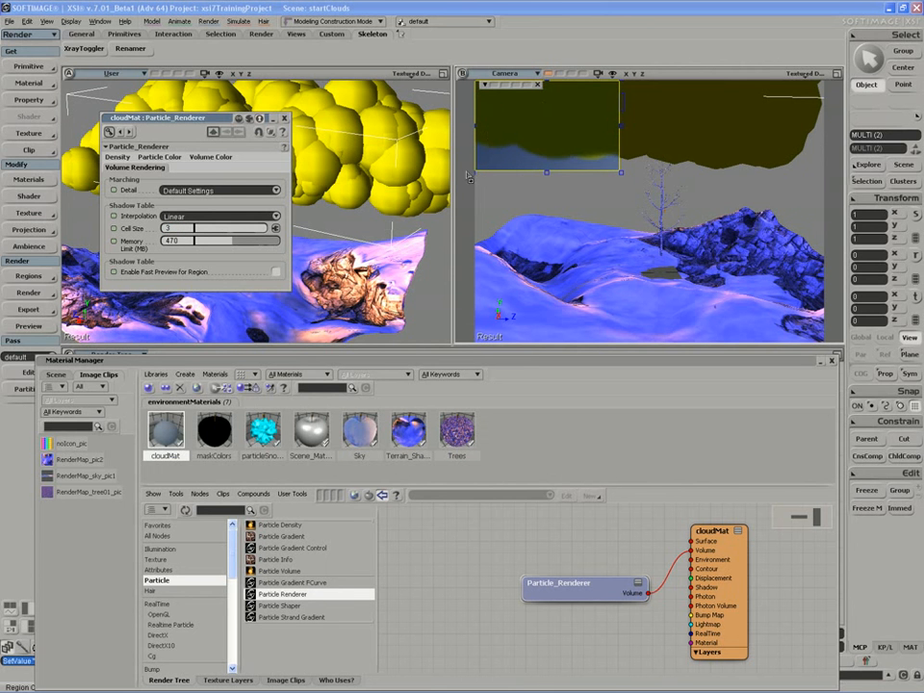
- Set the Particle Renderer's shadow table Cell Size to 2
double_click(167, 228)
type("2")
key("Return")
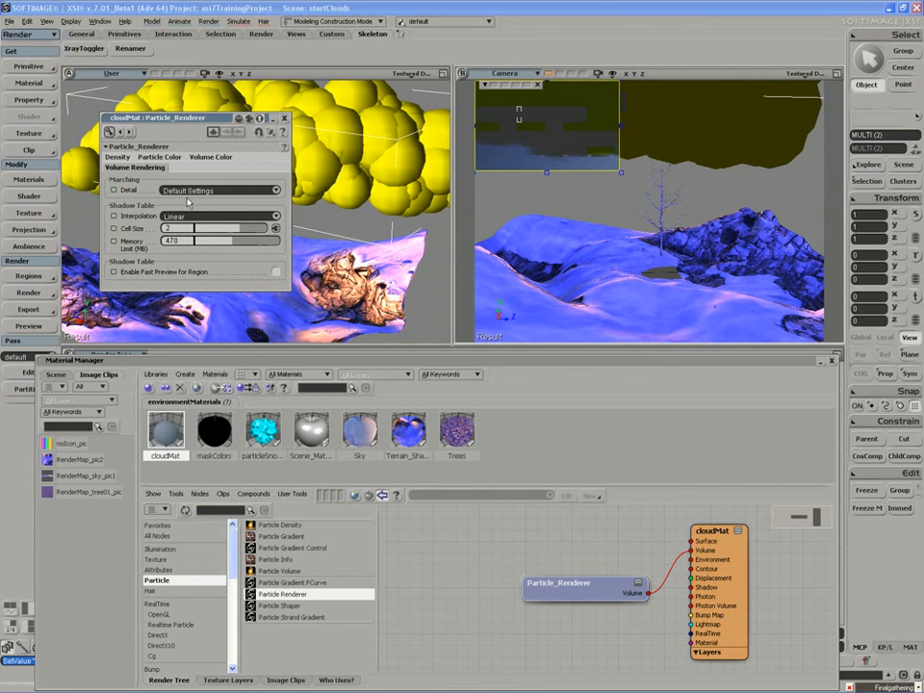